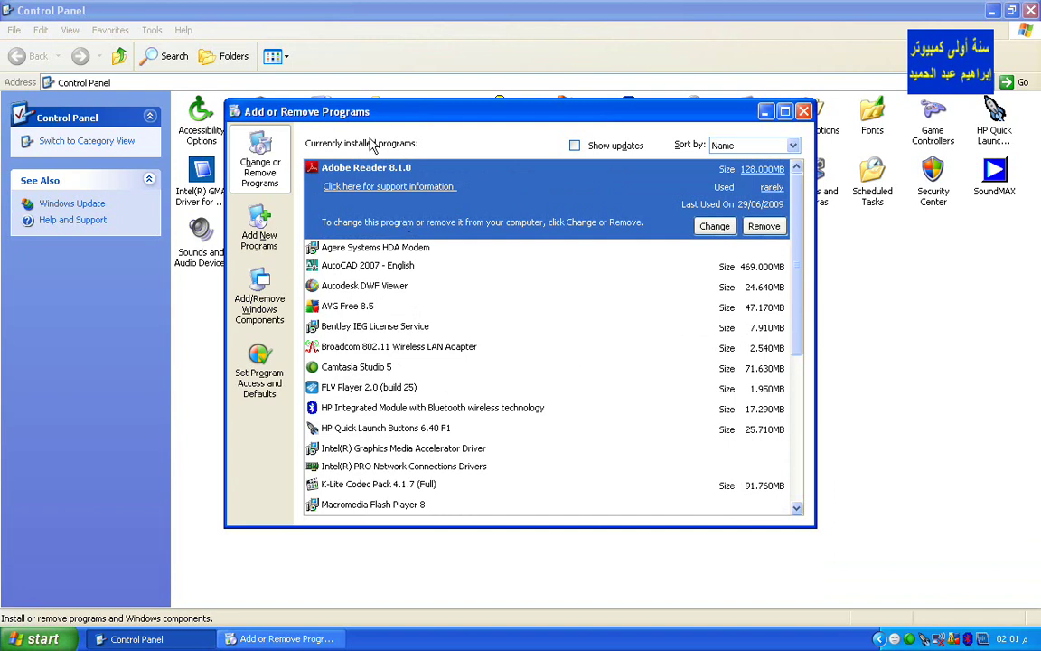
Step: Close the open Control Panel windows and reopen Add or Remove Programs from My Computer
click(804, 111)
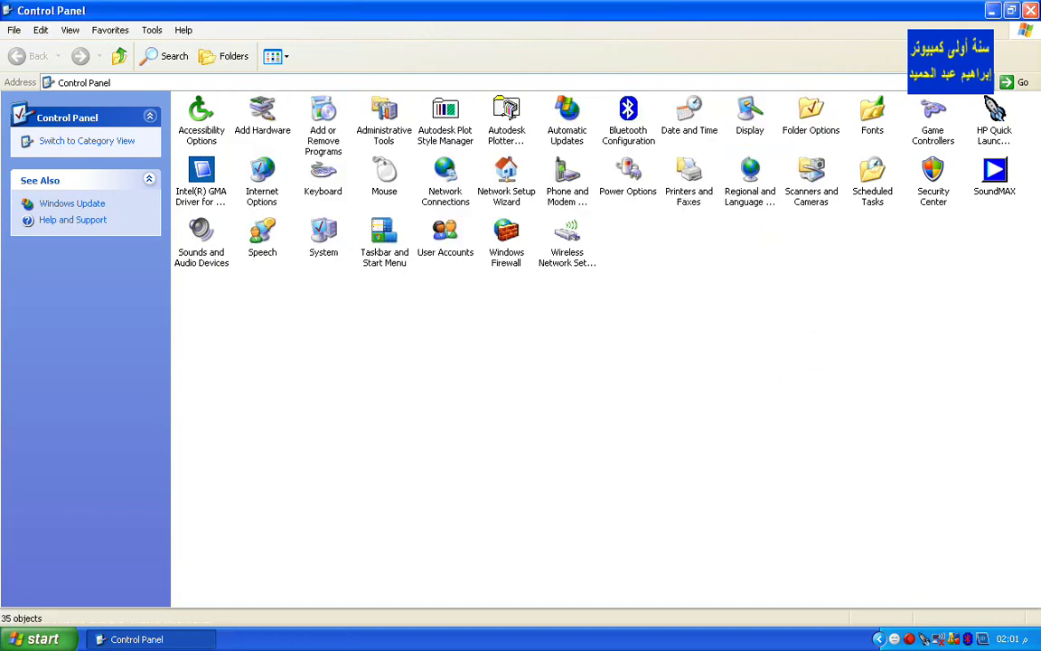
click(1031, 10)
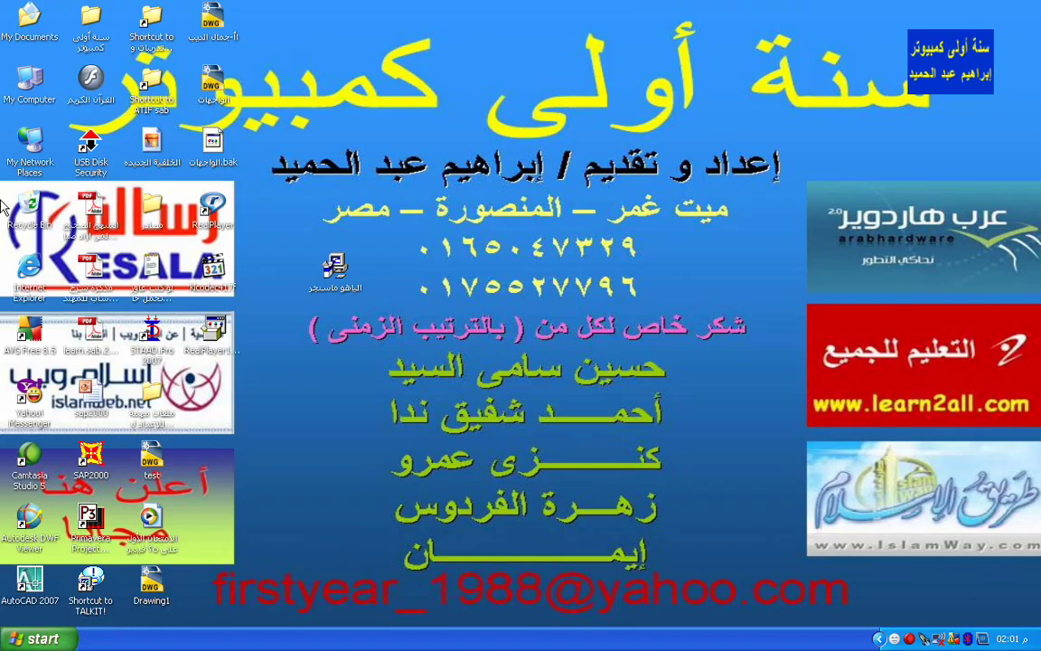
double_click(46, 69)
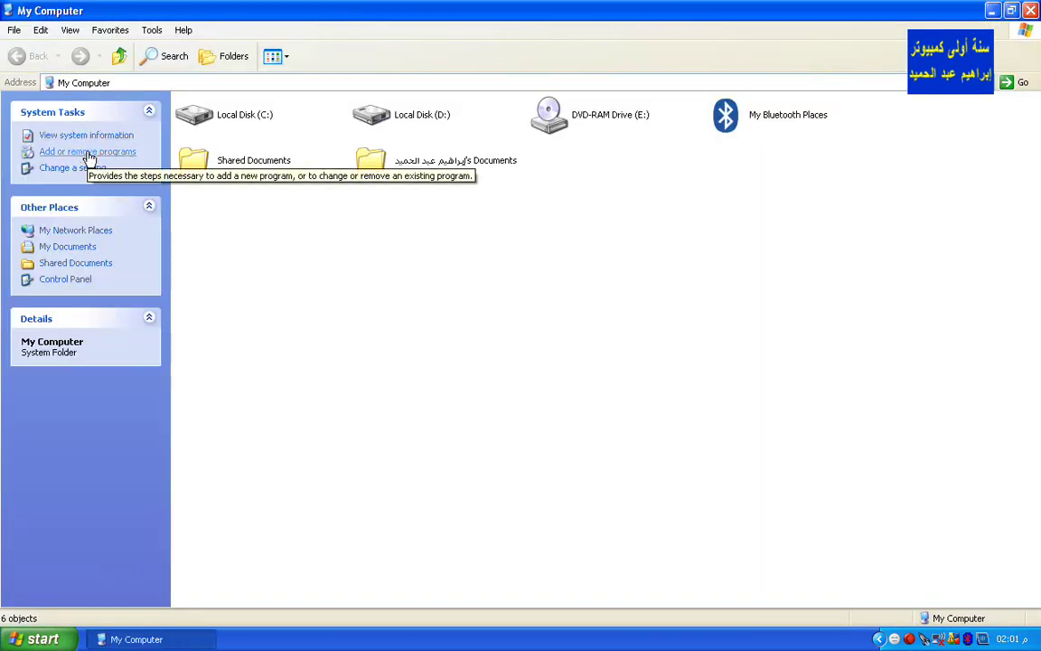
click(89, 153)
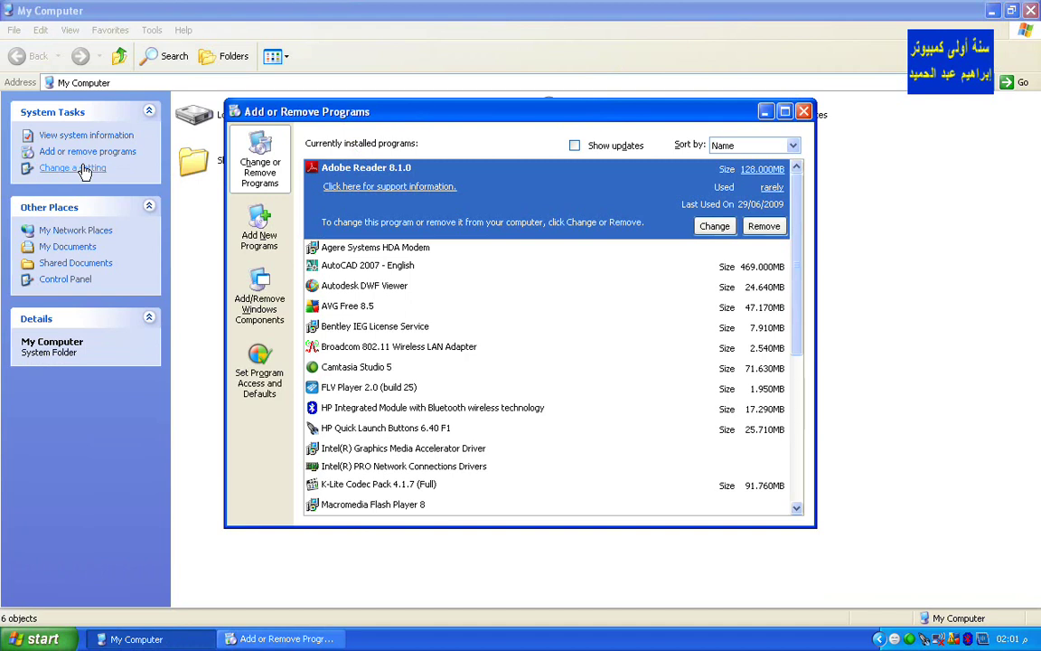
Step: View the Control Panel through My Computer's setting-change task, and return to Add or Remove Programs
click(83, 172)
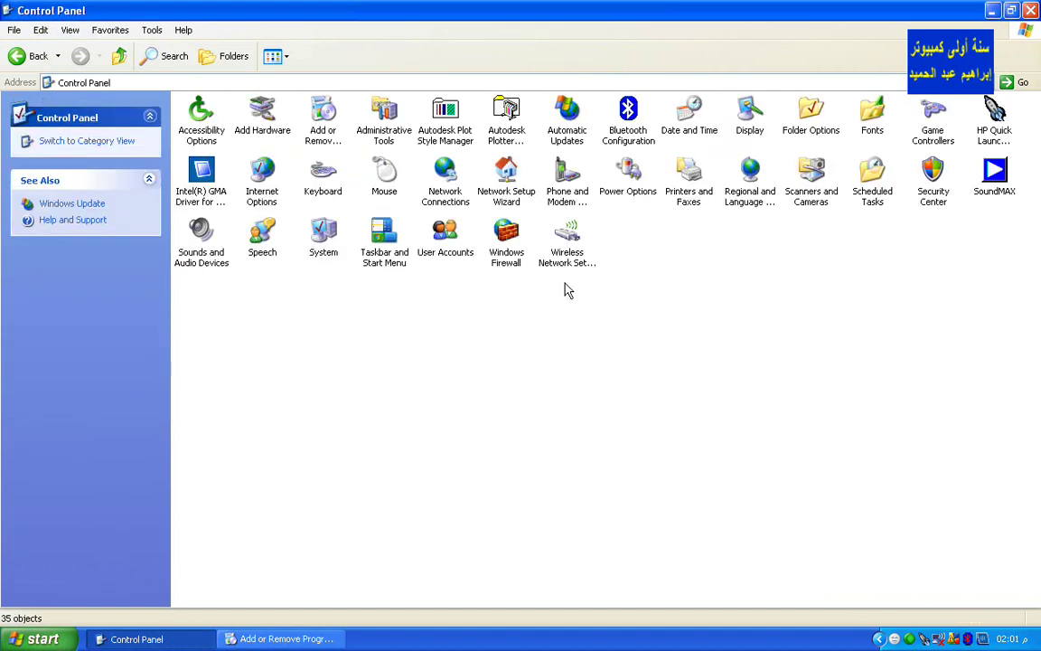
click(16, 54)
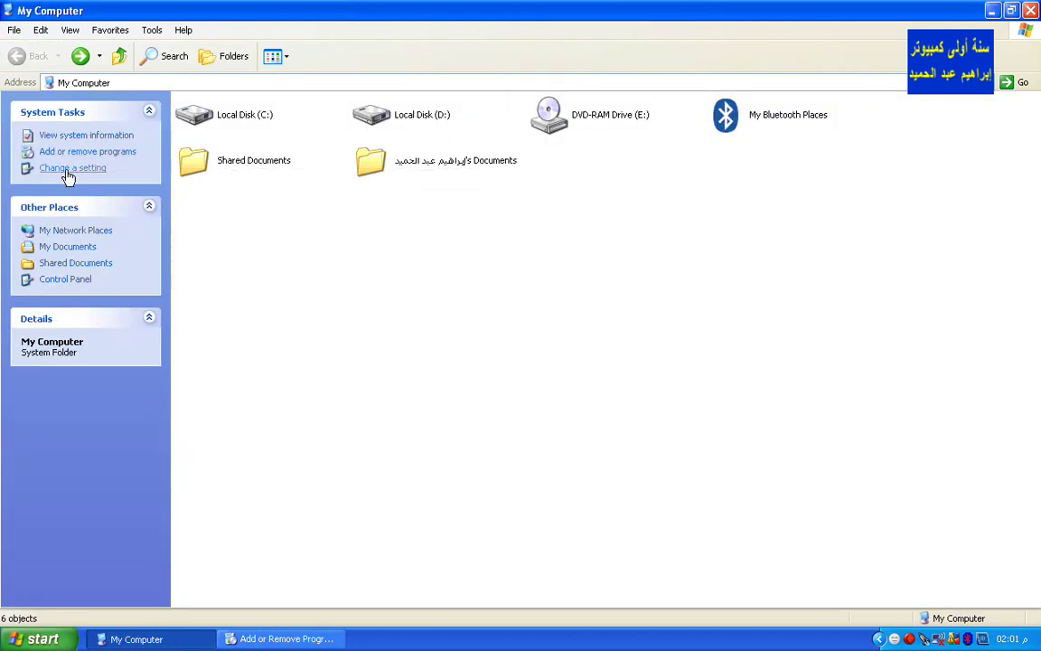
click(324, 639)
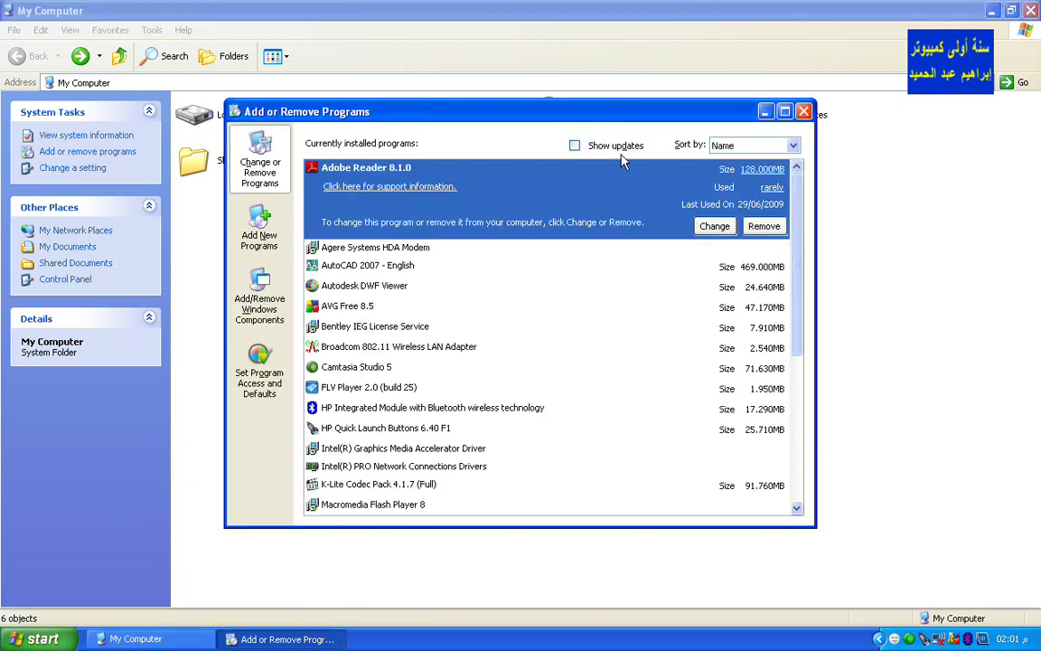
Step: Maximize the Add or Remove Programs window and look through the full list of installed programs
double_click(618, 112)
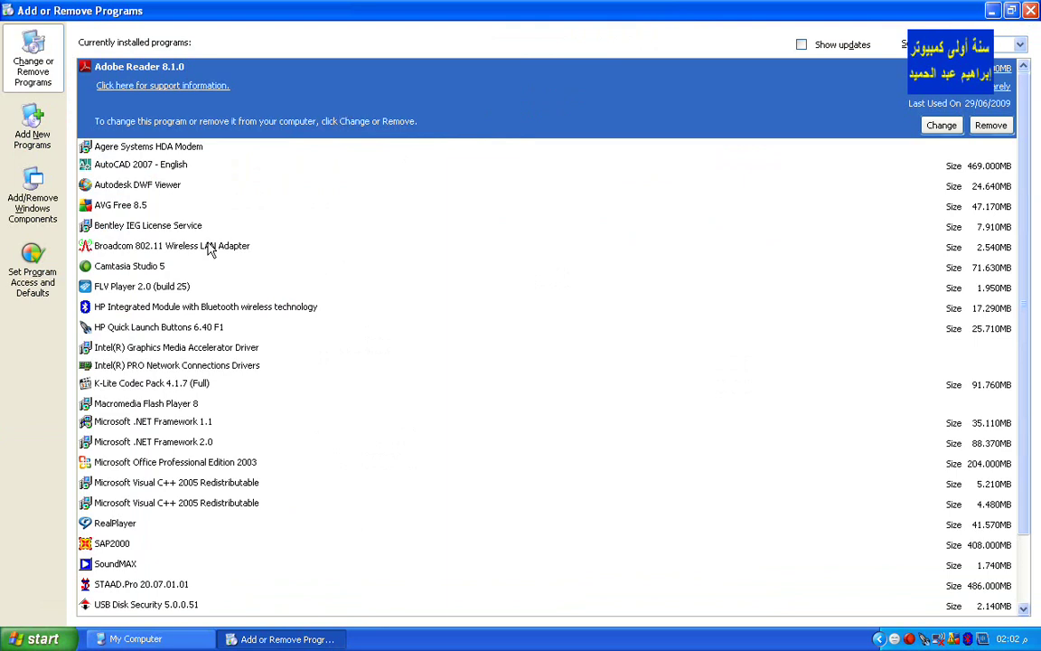
scroll(216, 242, down, 2)
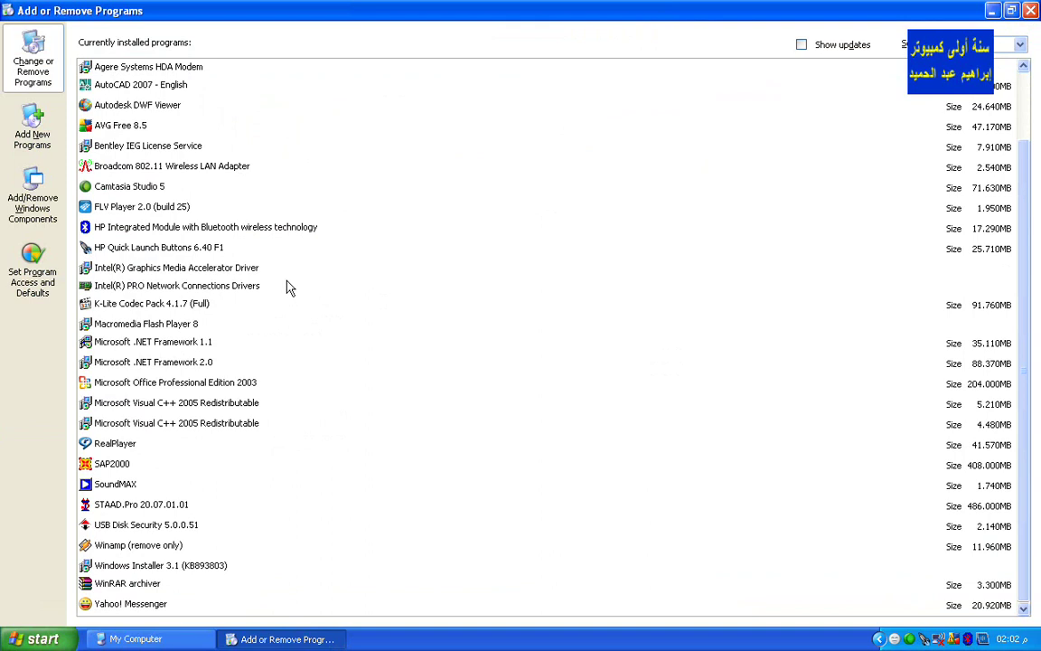
scroll(332, 264, up, 2)
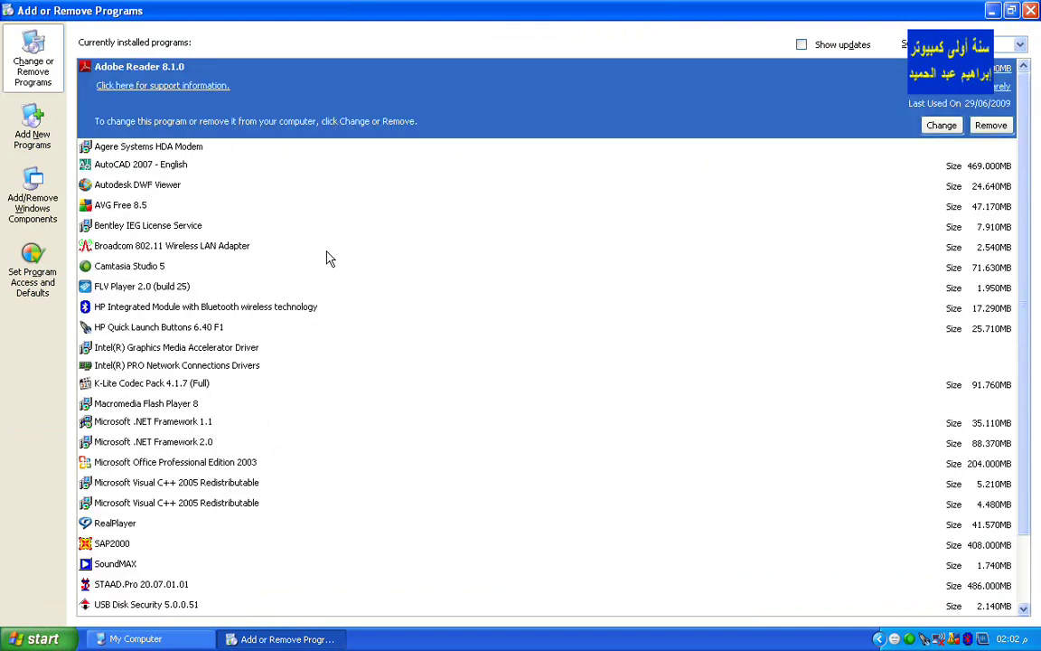
scroll(329, 259, down, 2)
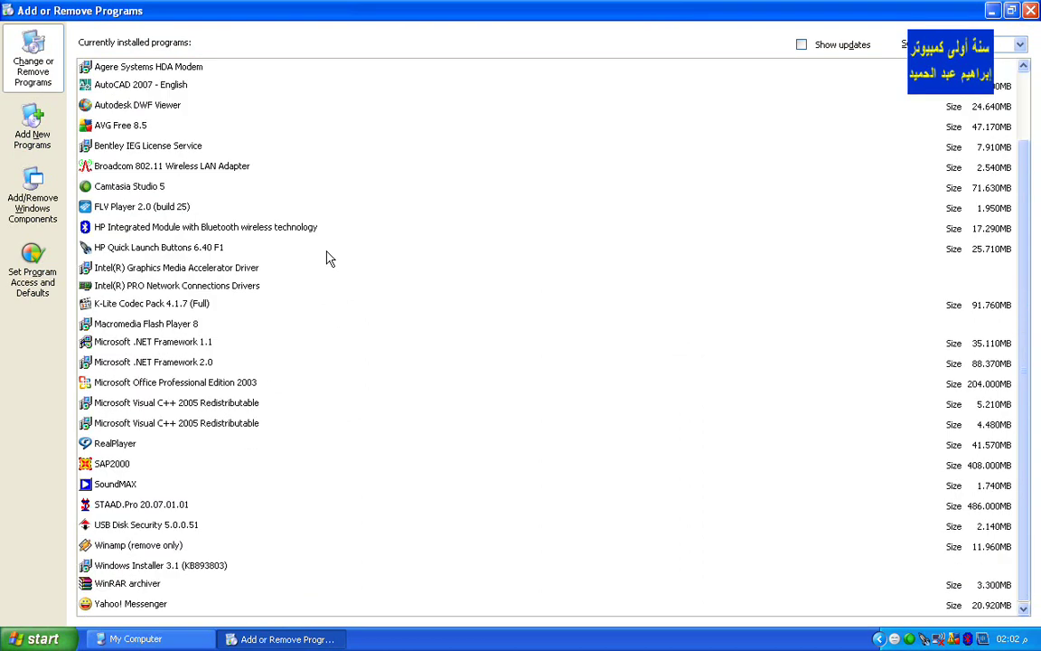
Step: Uninstall Yahoo! Messenger from the installed programs
click(125, 608)
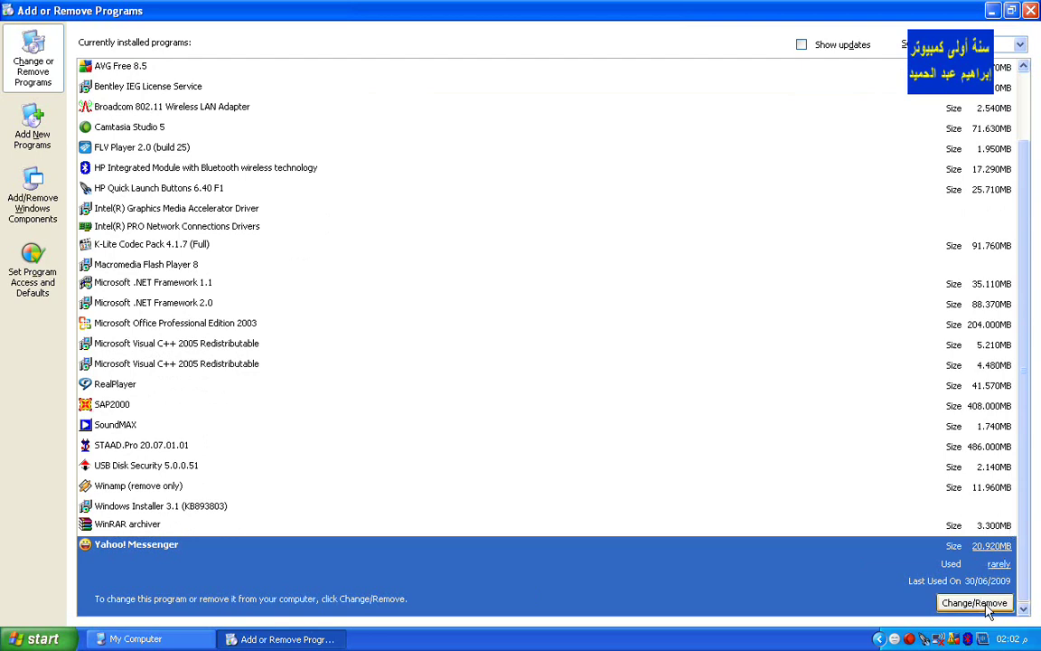
click(985, 608)
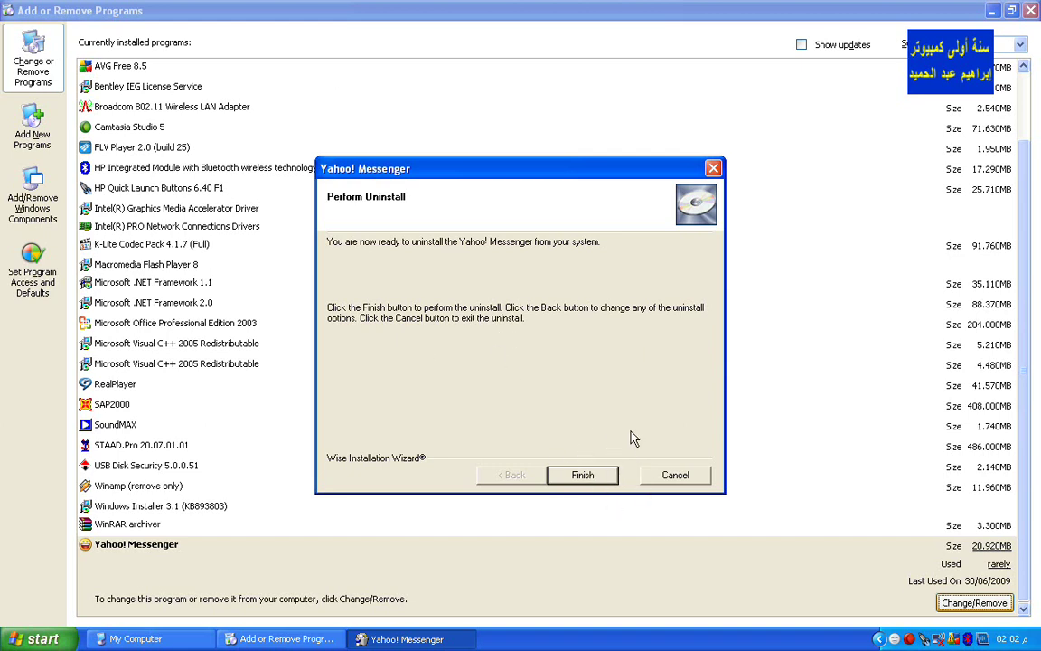
click(606, 479)
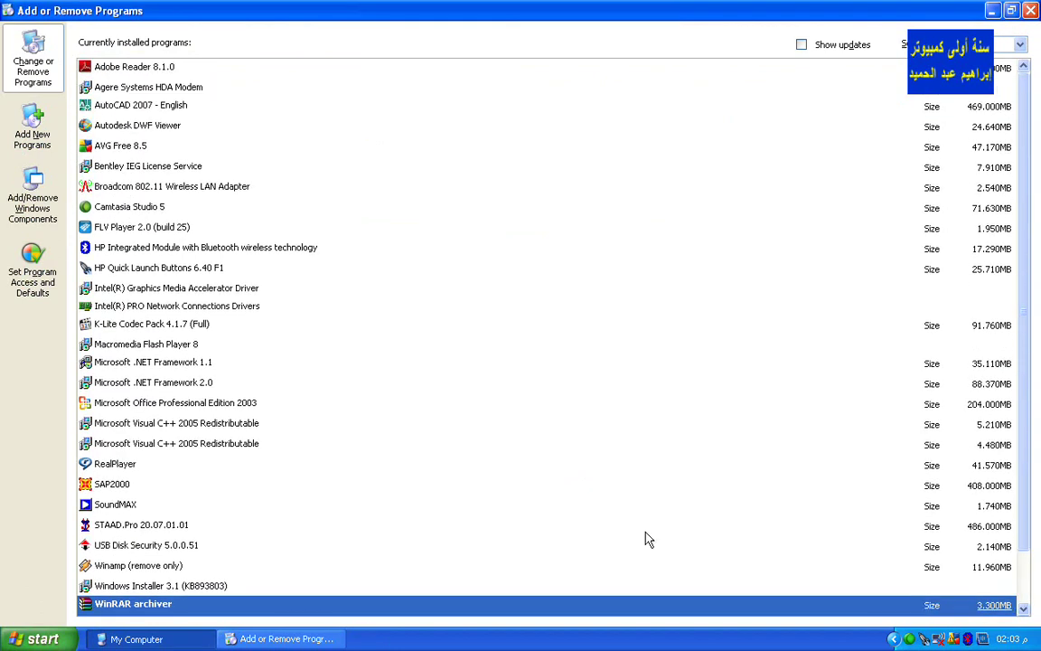
click(988, 9)
click(994, 12)
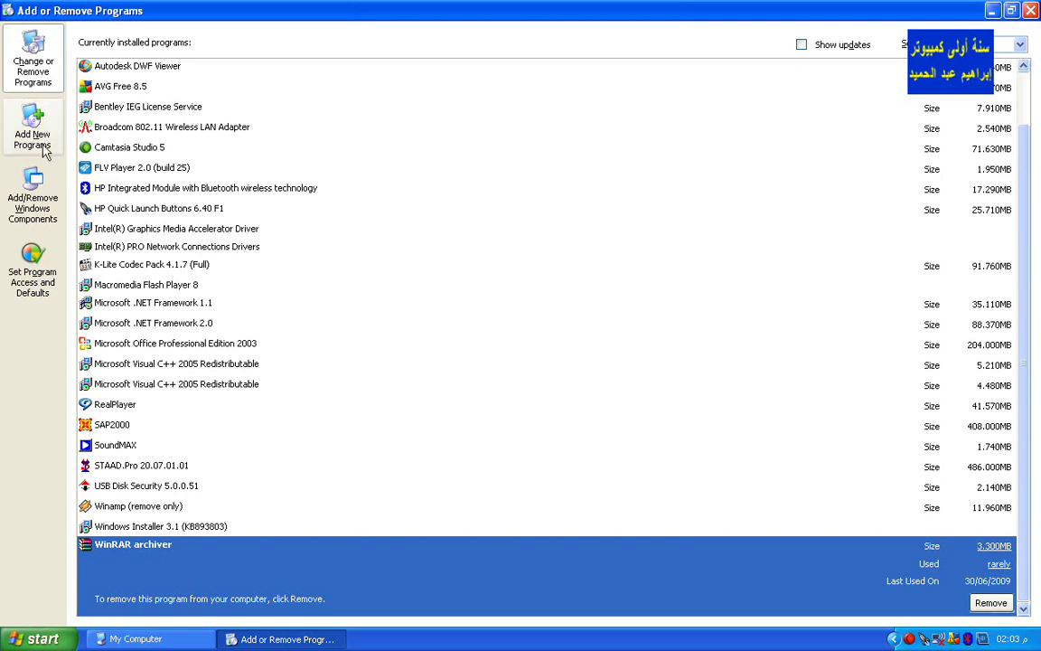
Step: View the Add New Programs options, including Windows Update
click(42, 150)
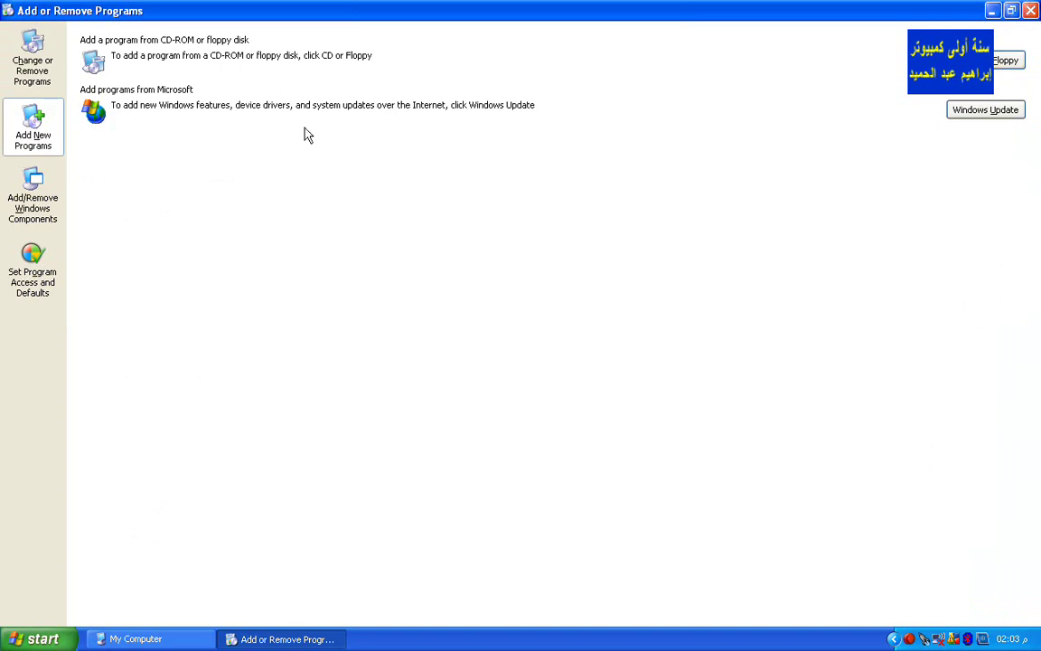
click(987, 111)
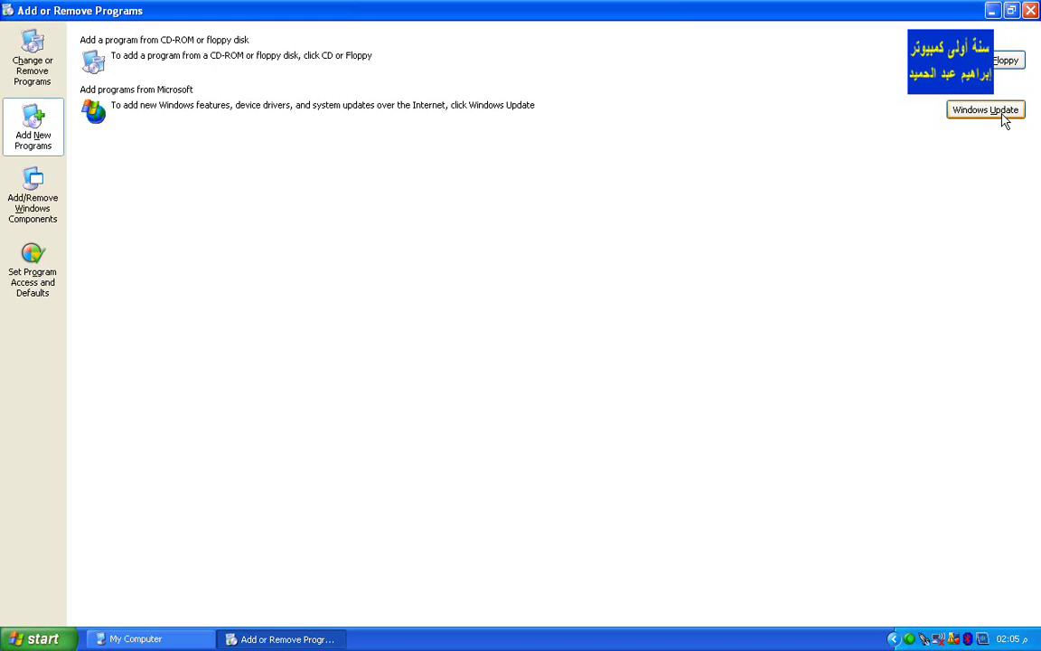
Step: Open the Windows Components Wizard and look through the list of Windows XP components
click(46, 202)
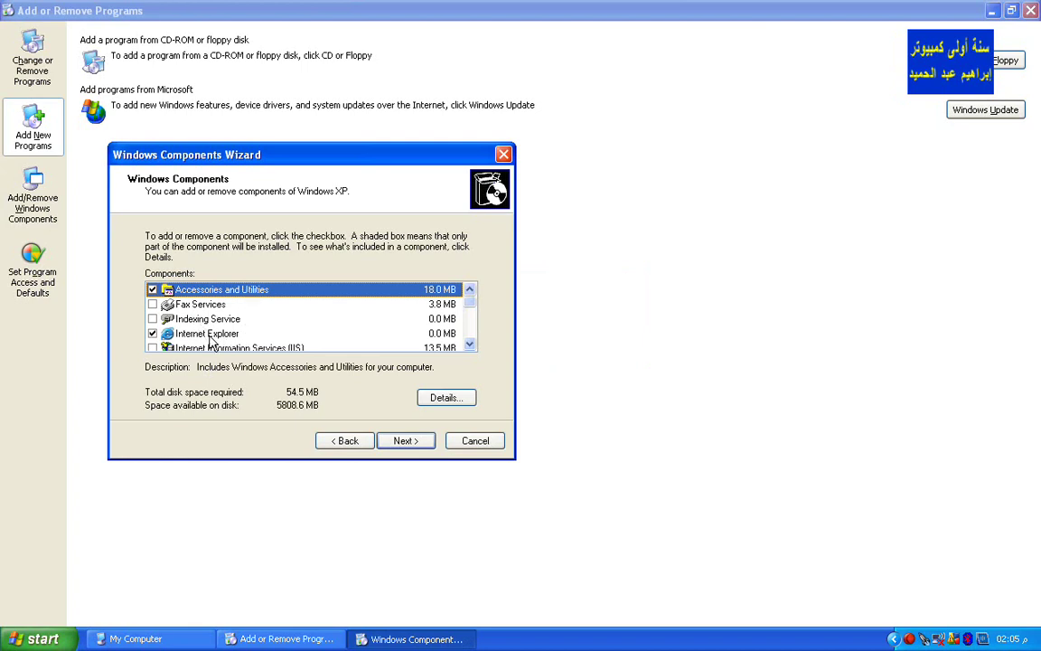
scroll(201, 312, down, 3)
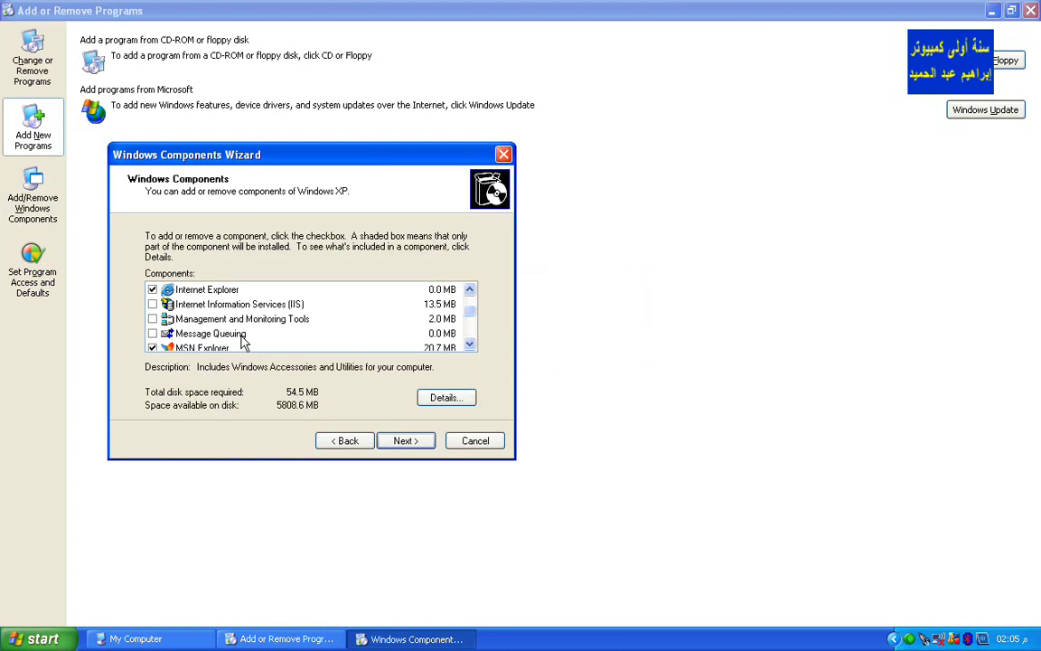
scroll(221, 308, down, 3)
scroll(231, 307, down, 4)
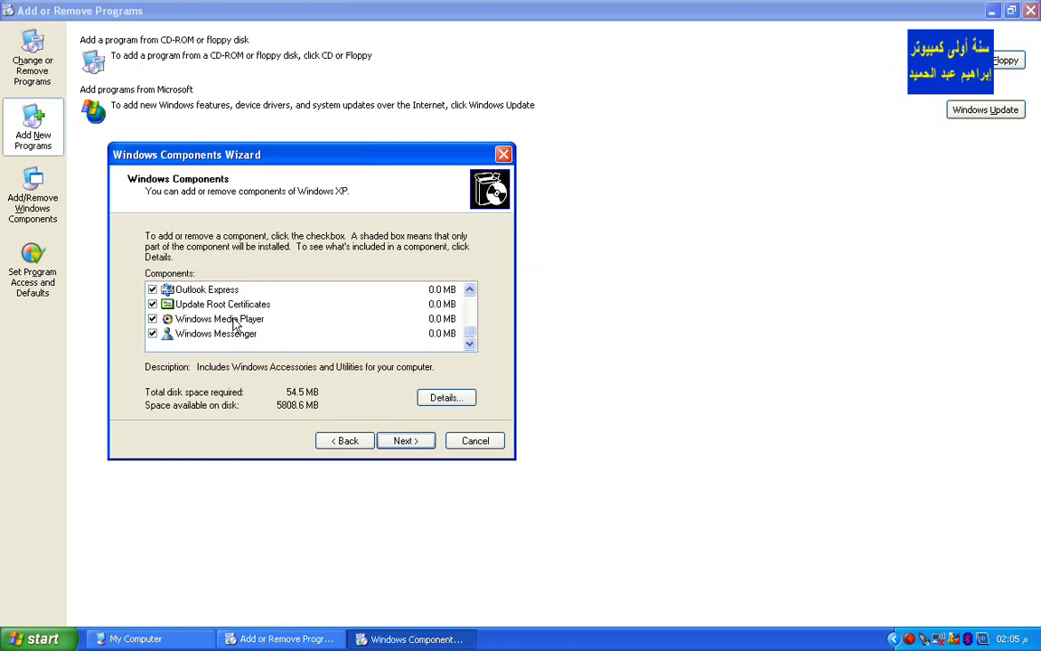
scroll(240, 323, up, 10)
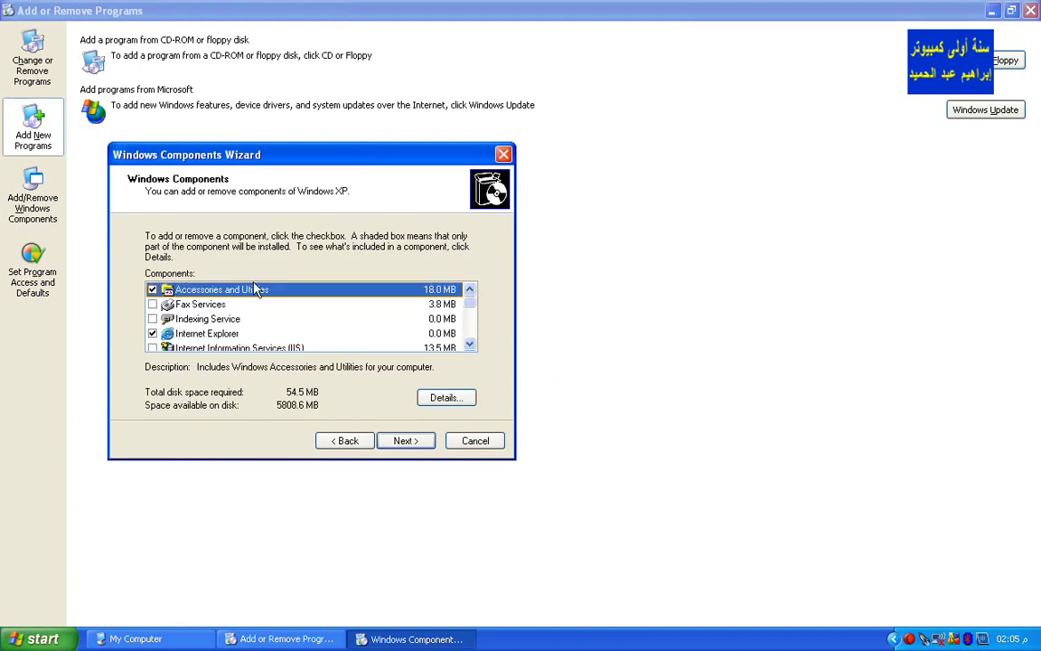
Step: Examine the Accessories subcomponents within Accessories and Utilities, including the Character Map entry
click(254, 300)
click(444, 400)
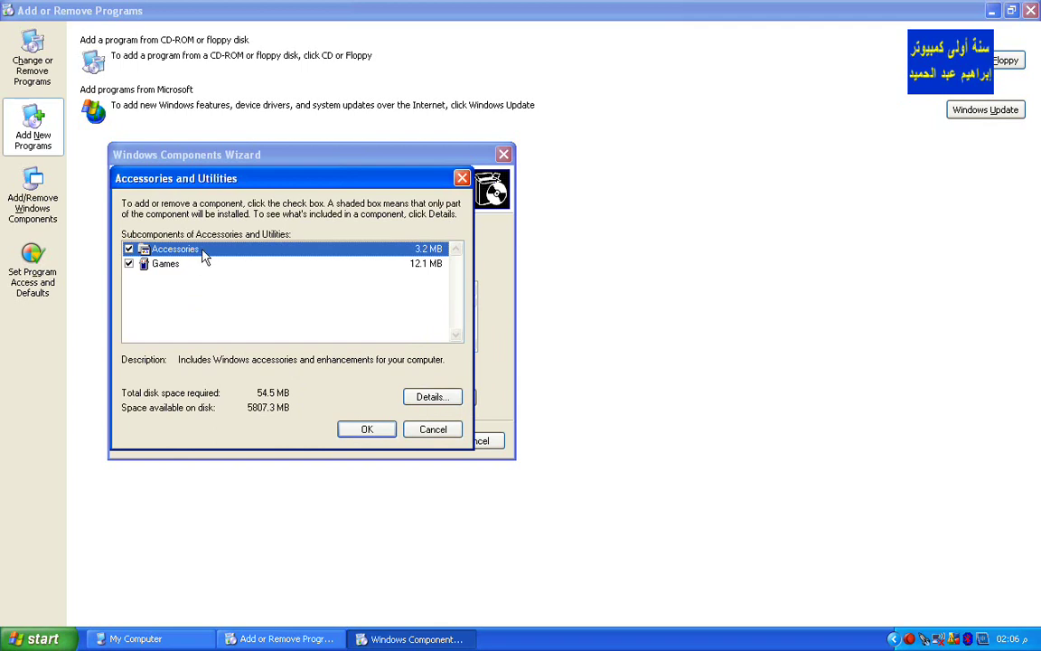
click(423, 398)
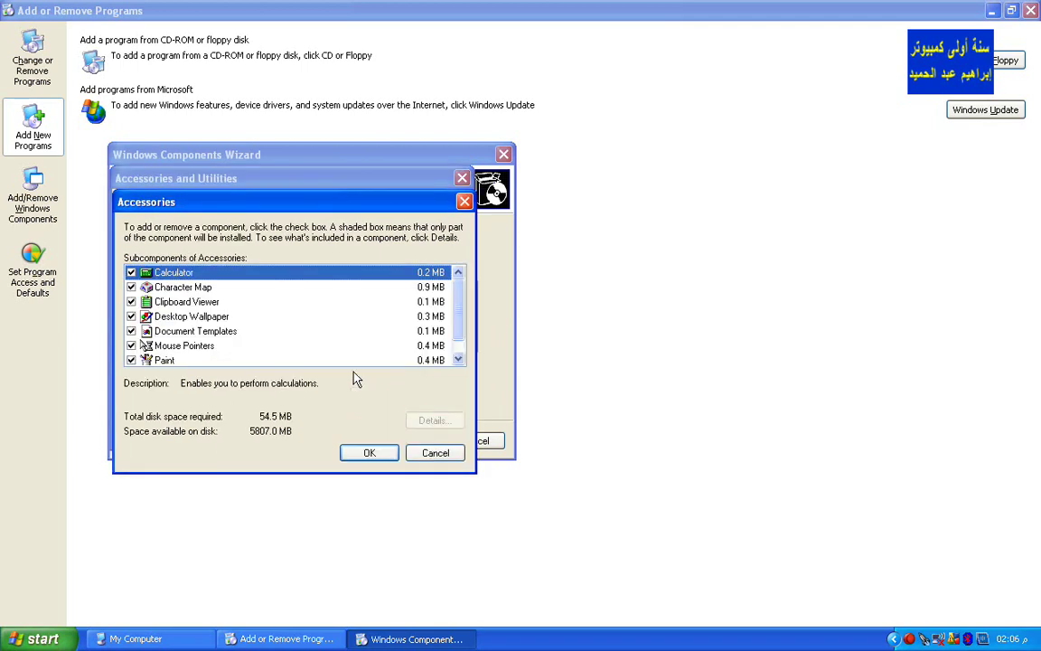
scroll(250, 296, down, 1)
scroll(250, 305, down, 1)
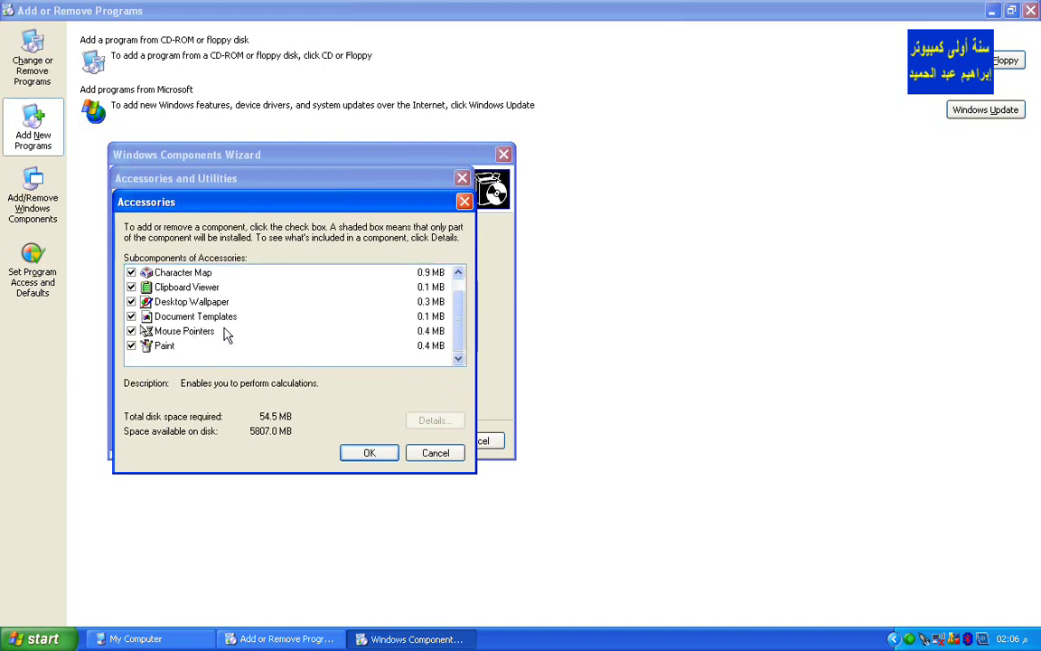
scroll(290, 269, up, 2)
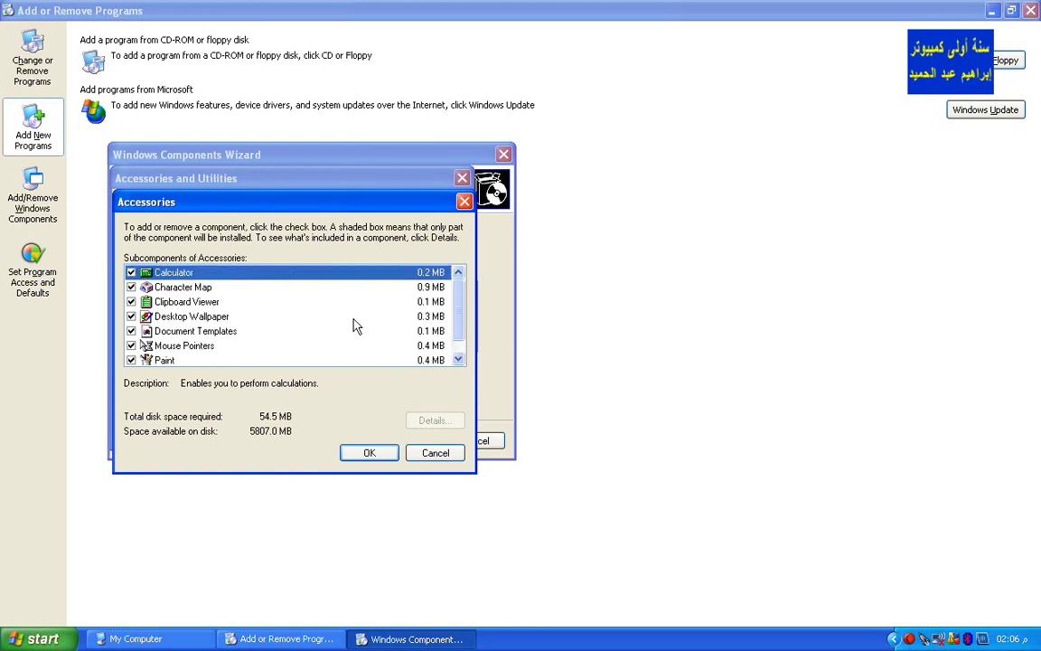
scroll(172, 324, down, 1)
scroll(174, 324, down, 1)
scroll(179, 322, up, 1)
click(172, 288)
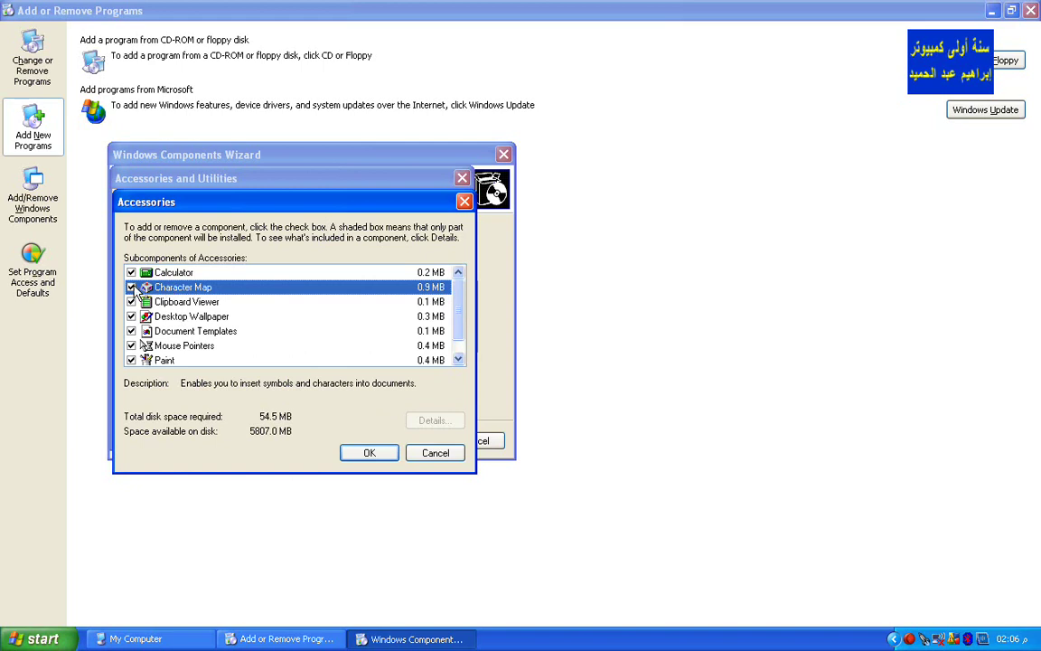
click(131, 287)
click(347, 454)
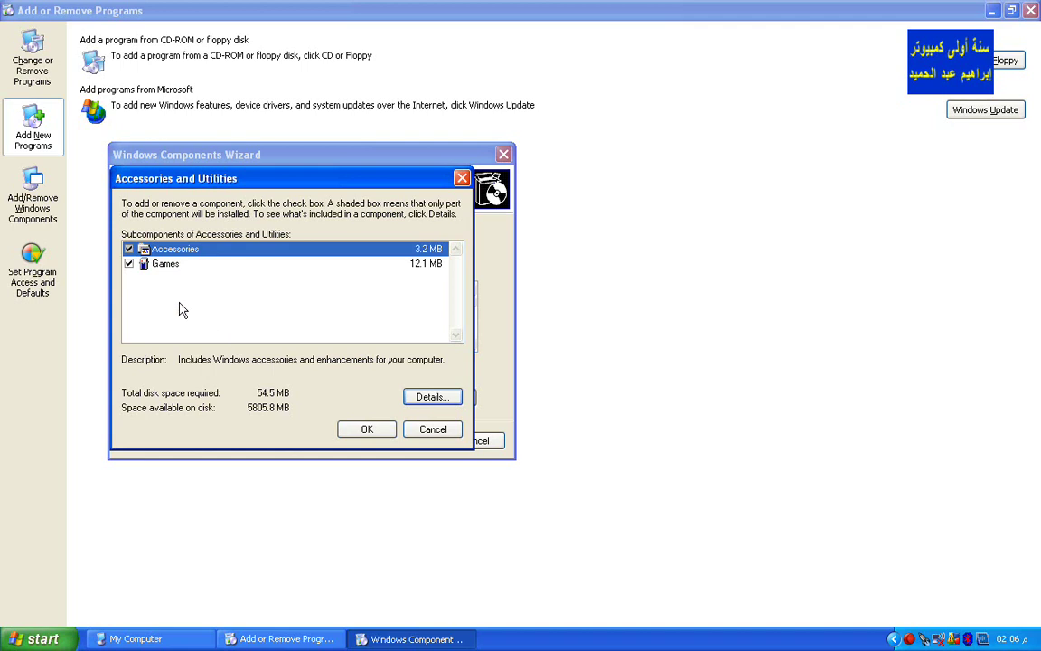
Step: Examine the individual games included in the Games subcomponent of Accessories and Utilities
click(147, 265)
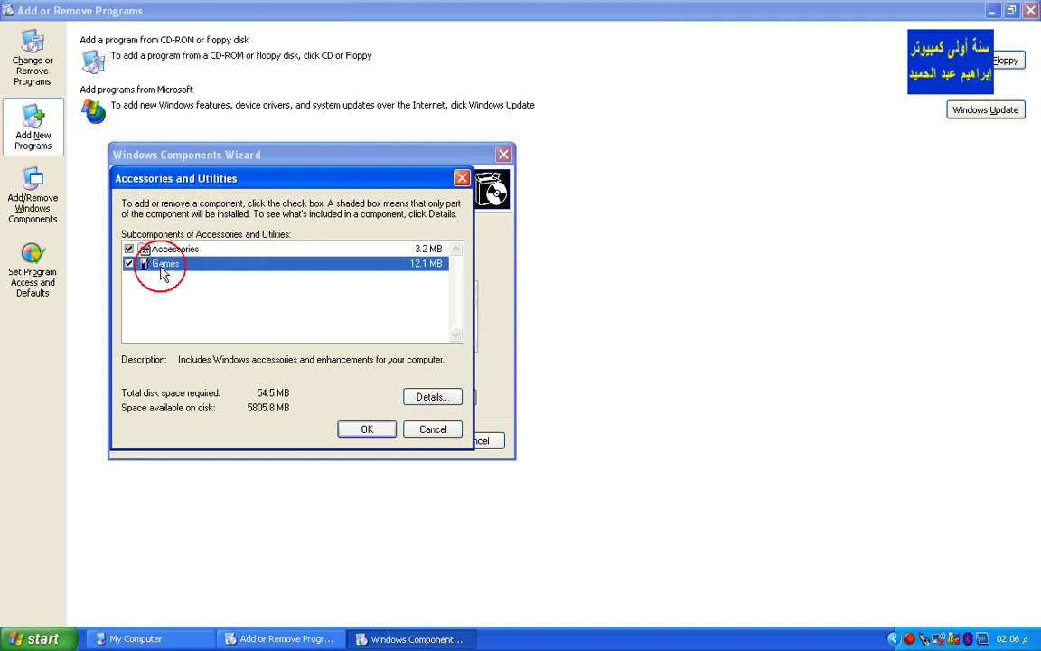
click(425, 397)
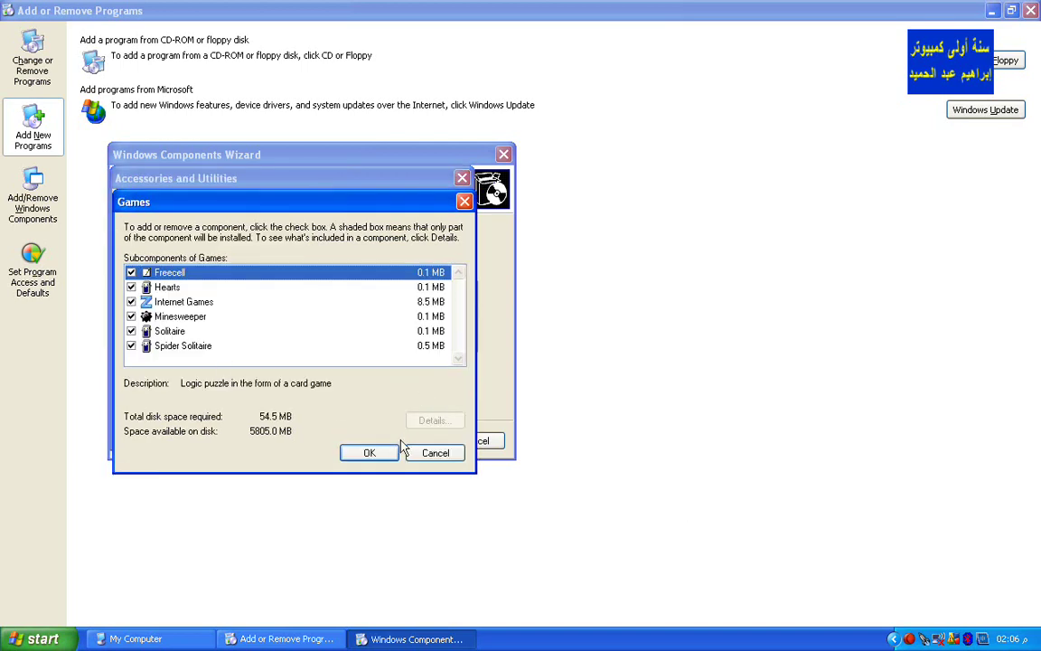
click(369, 452)
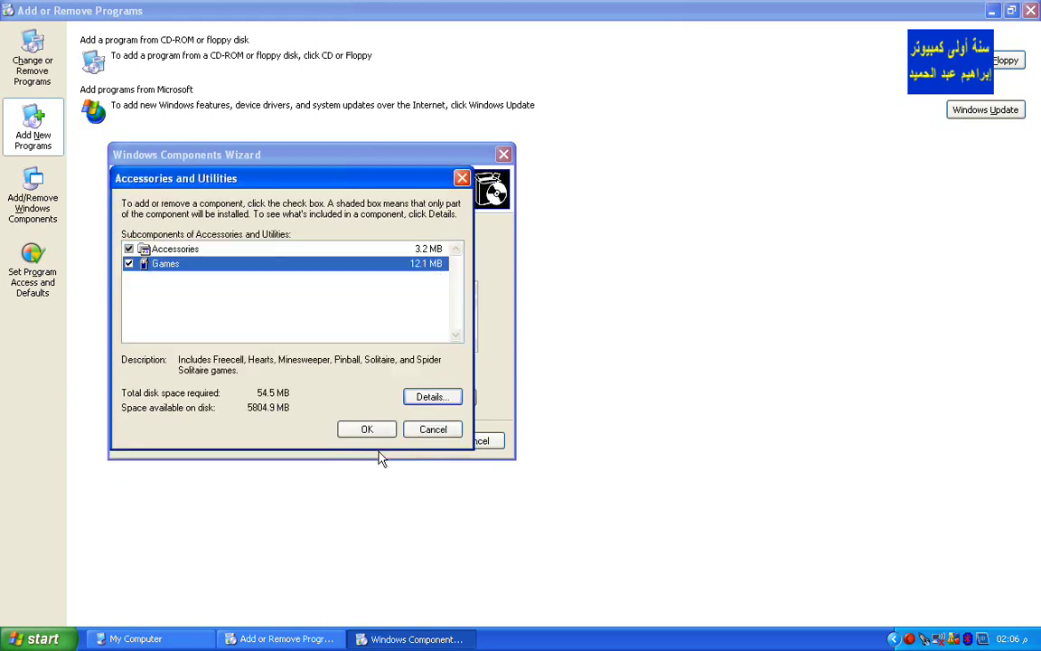
Step: Deselect the whole Games subcomponent and complete the Windows Components Wizard to remove it
click(129, 263)
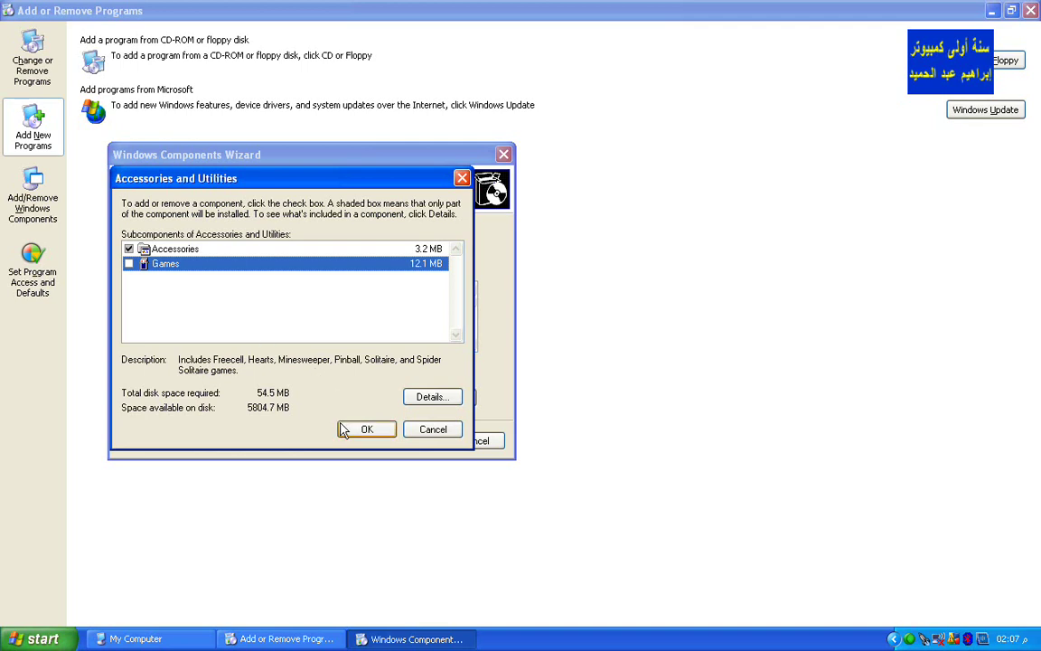
click(344, 430)
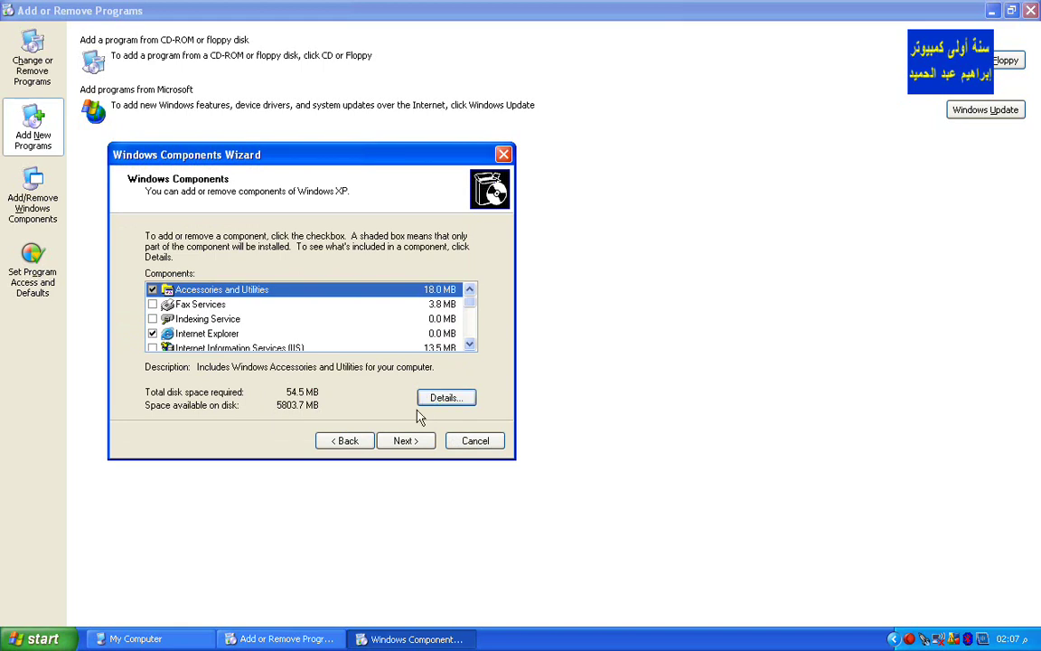
click(407, 443)
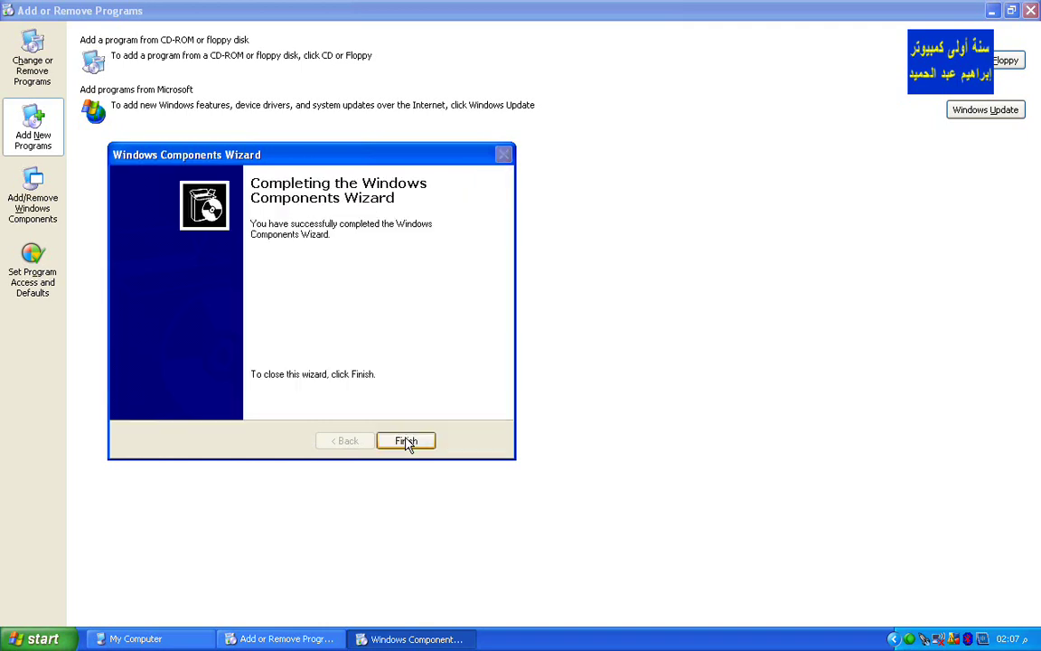
click(398, 442)
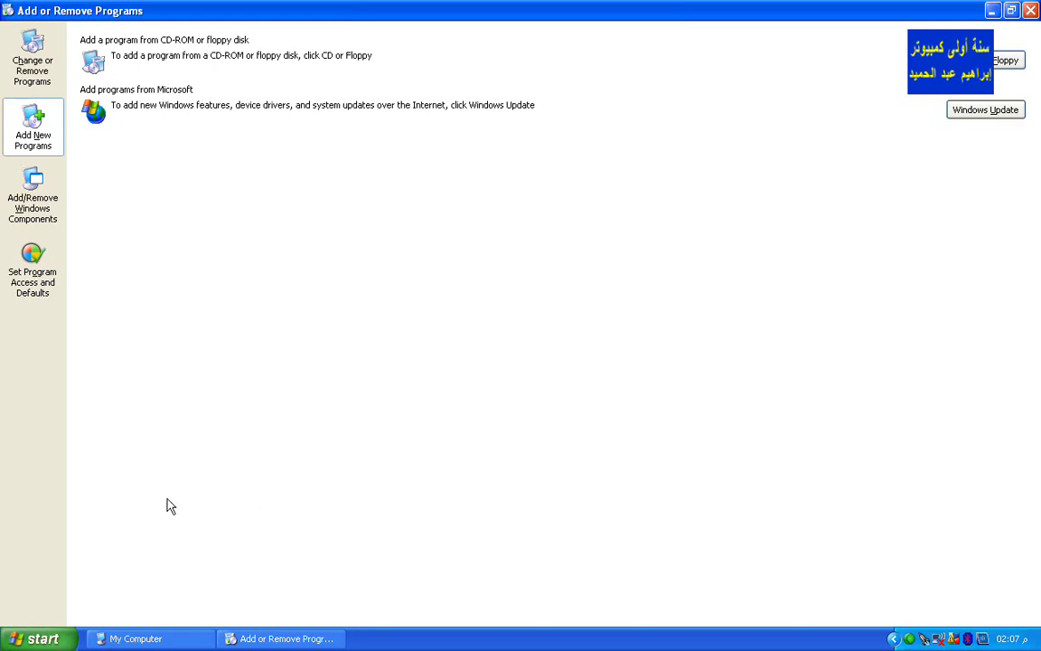
Step: Check the contents of the Games folder among all the installed programs
click(68, 637)
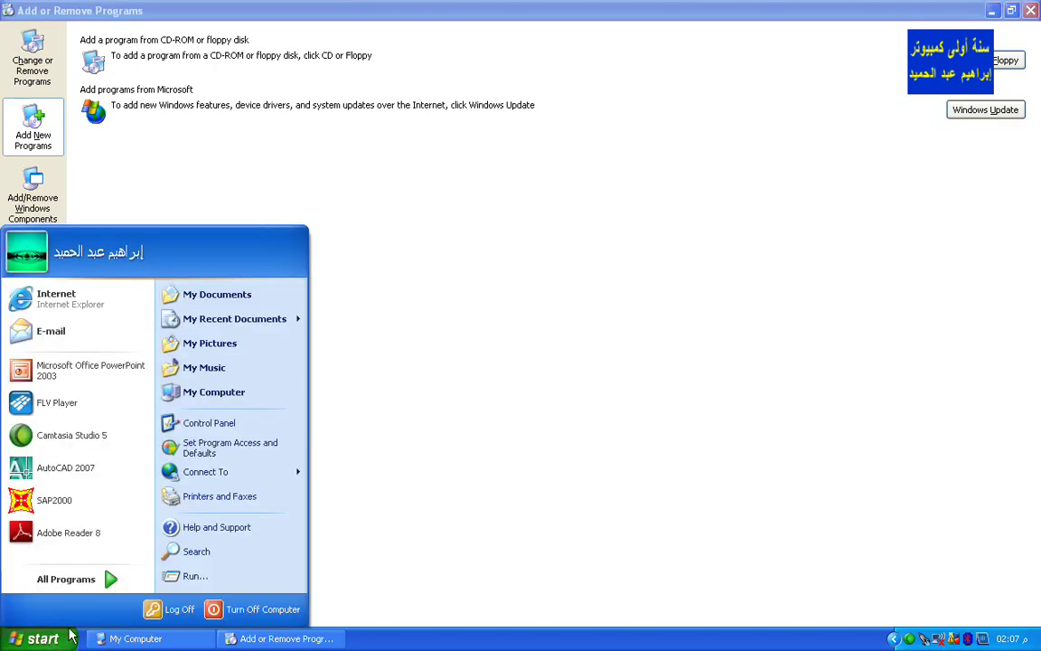
mouse_move(78, 590)
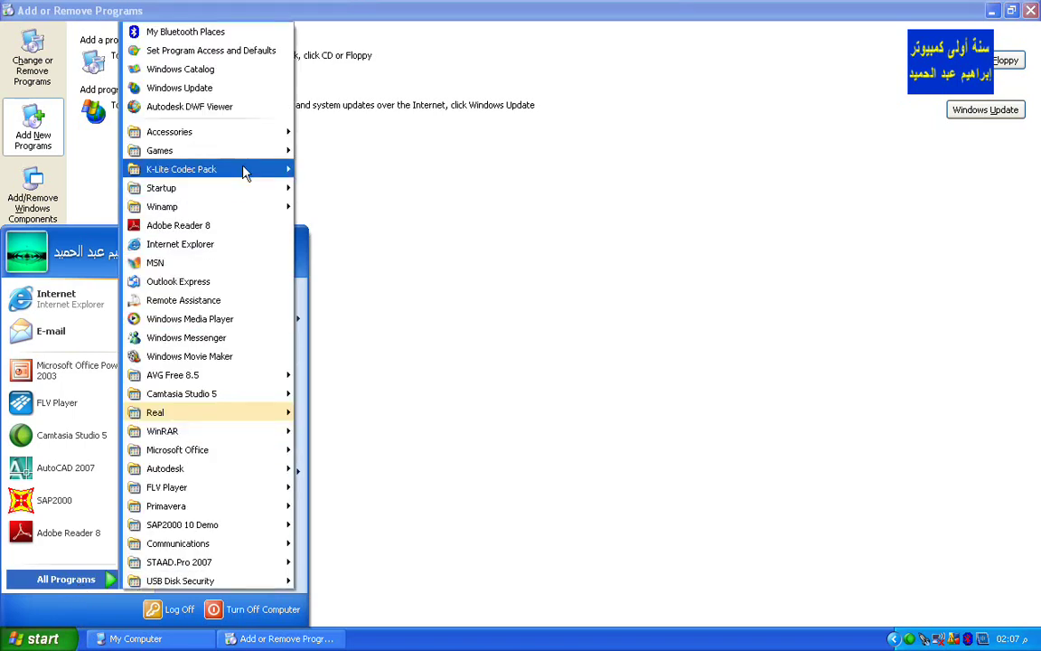
mouse_move(252, 158)
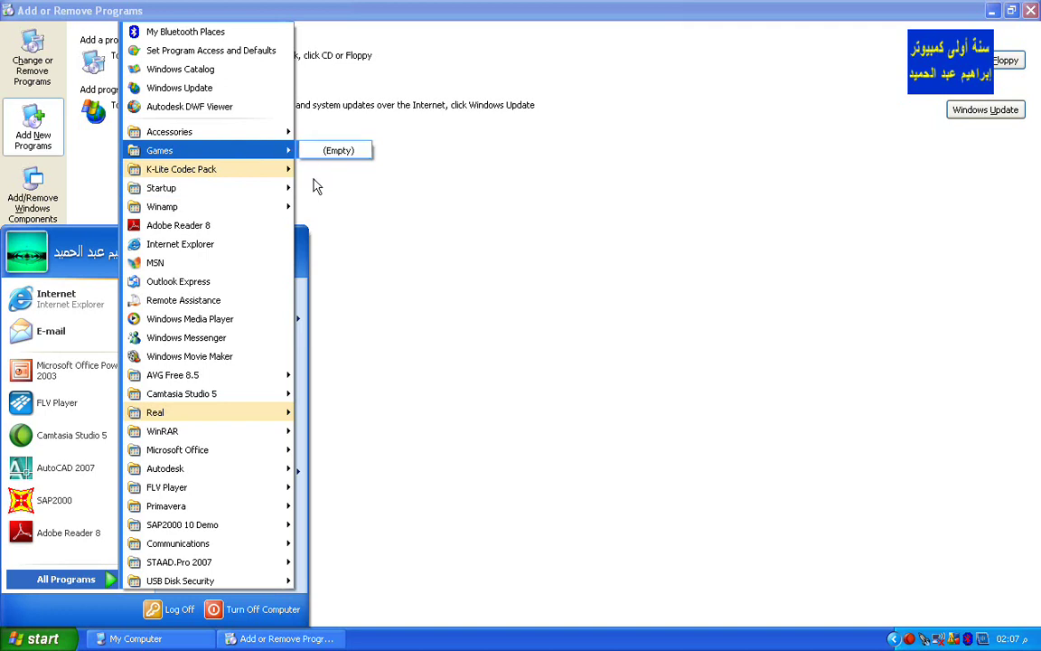
click(329, 232)
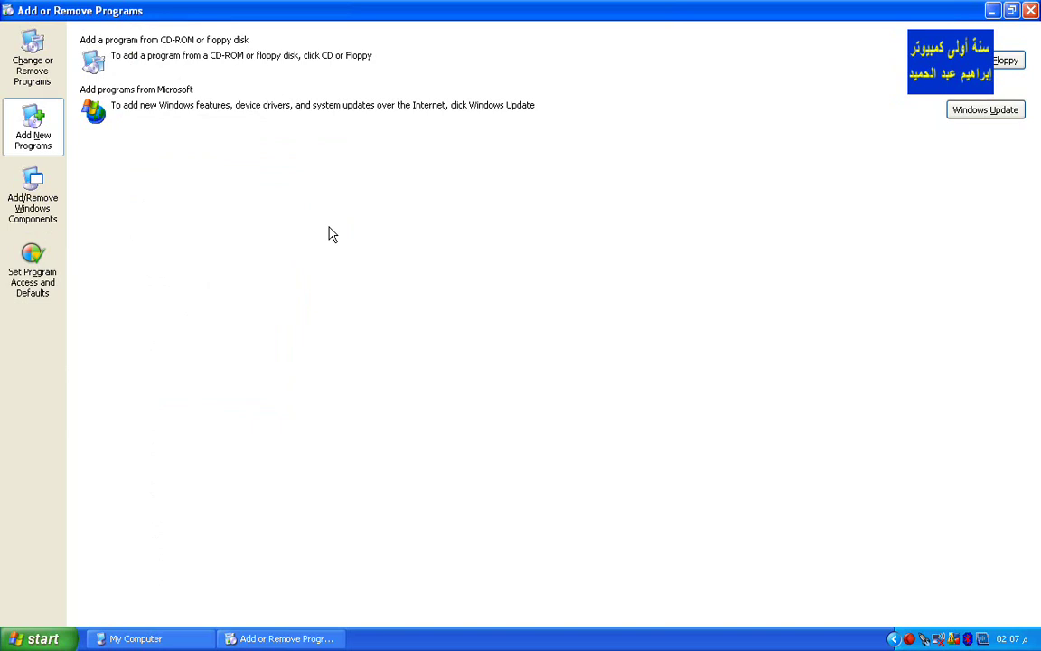
Step: Examine the Custom and Microsoft Windows configurations of the program access and defaults settings, and leave without saving
click(36, 267)
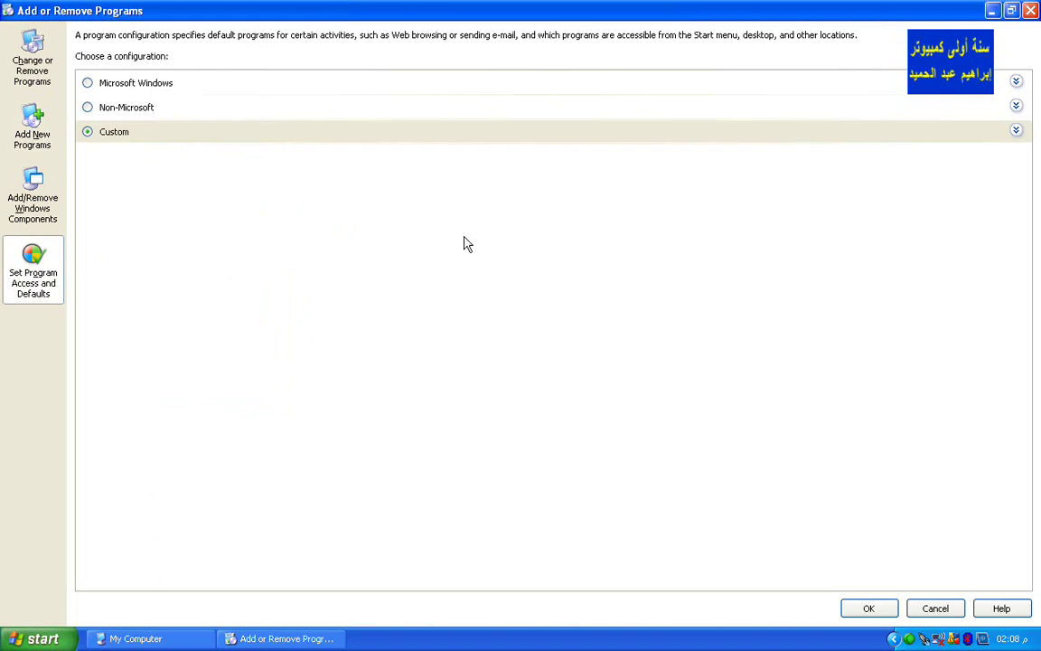
click(1018, 133)
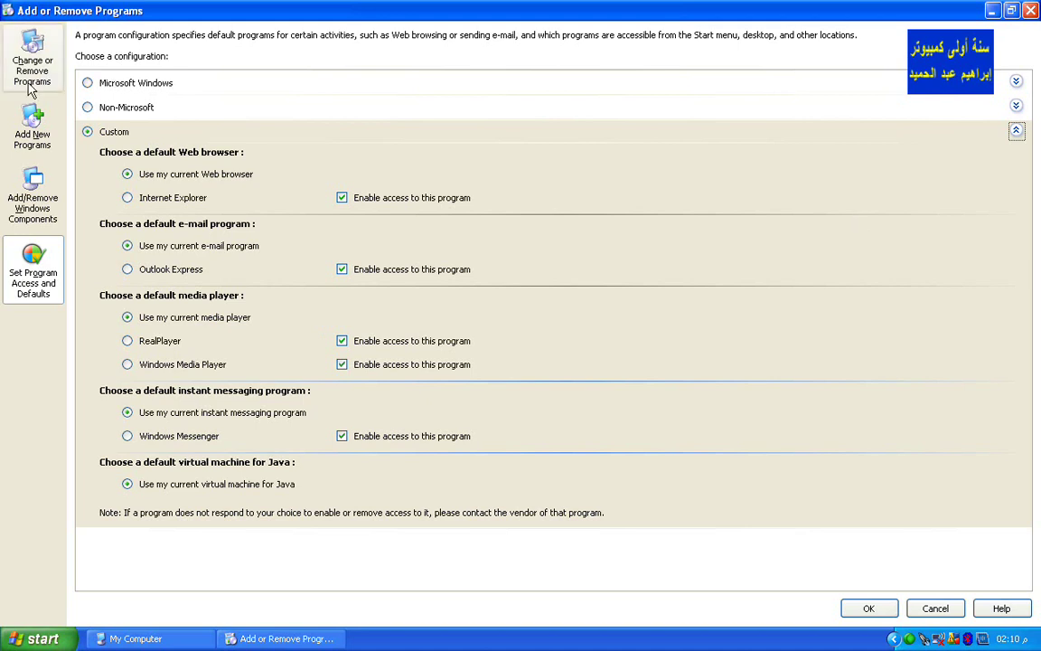
click(87, 83)
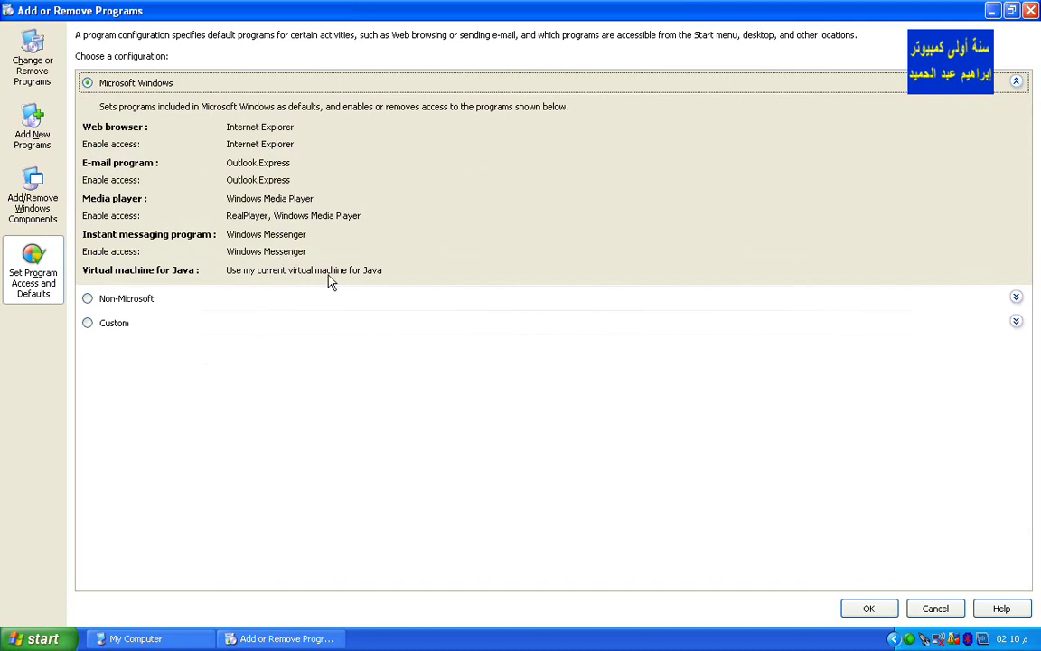
click(935, 609)
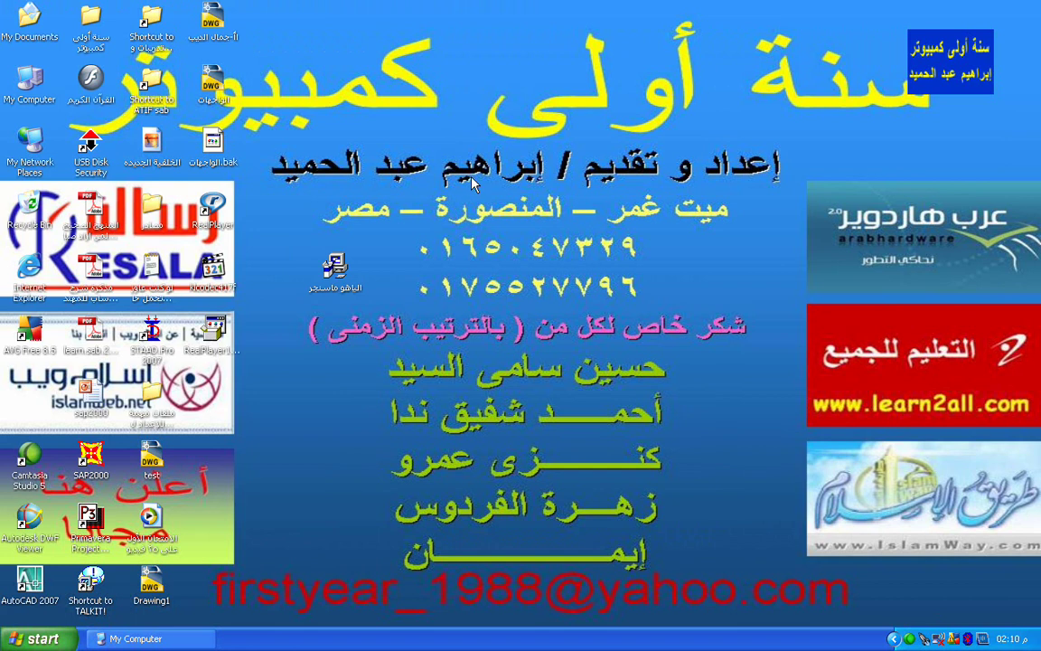
Step: Examine which programs are offered for opening the "الخلفيه الجديده" image file on the desktop
right_click(228, 88)
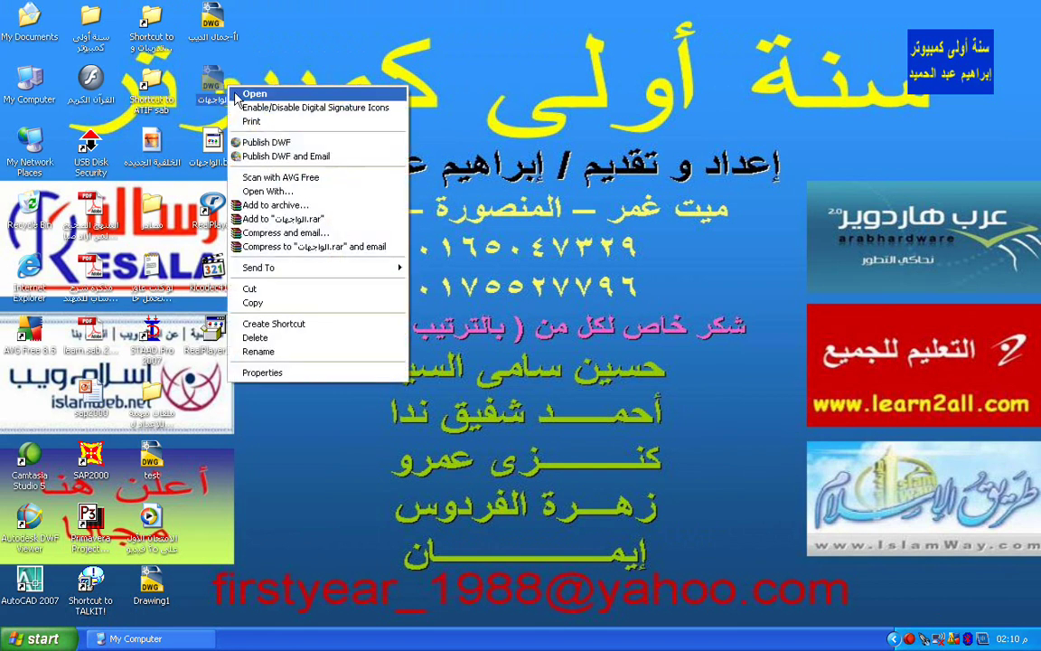
click(646, 9)
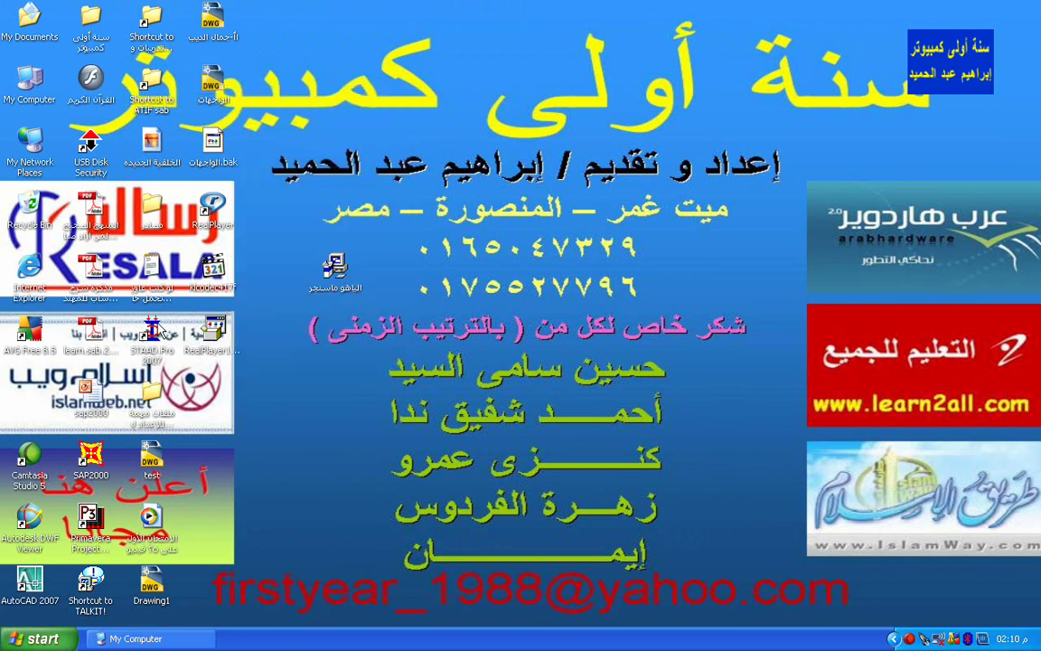
right_click(155, 154)
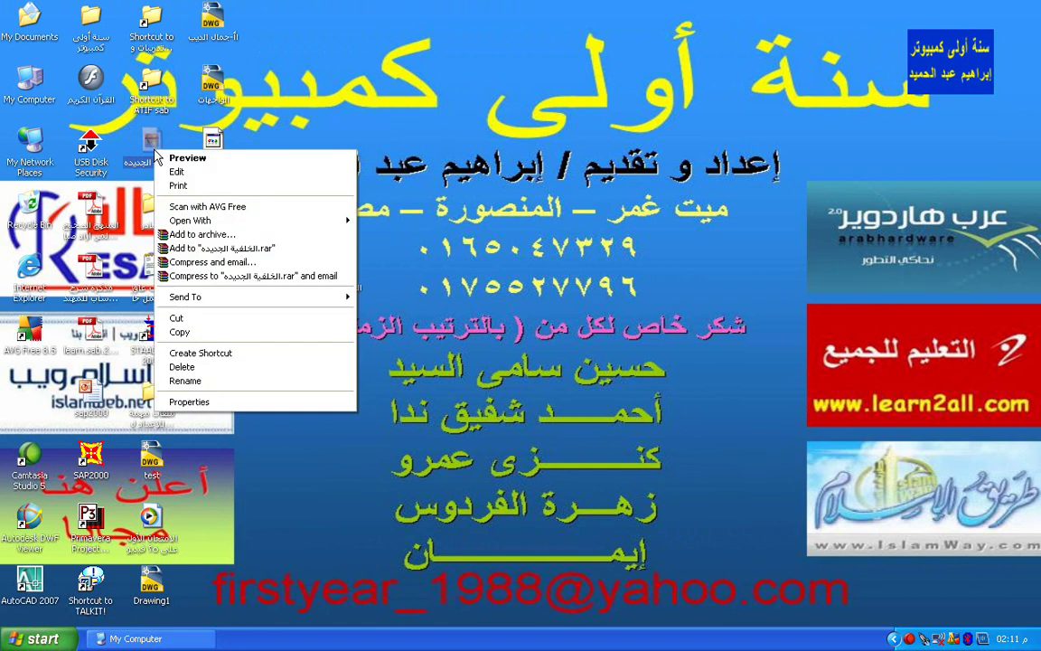
mouse_move(171, 222)
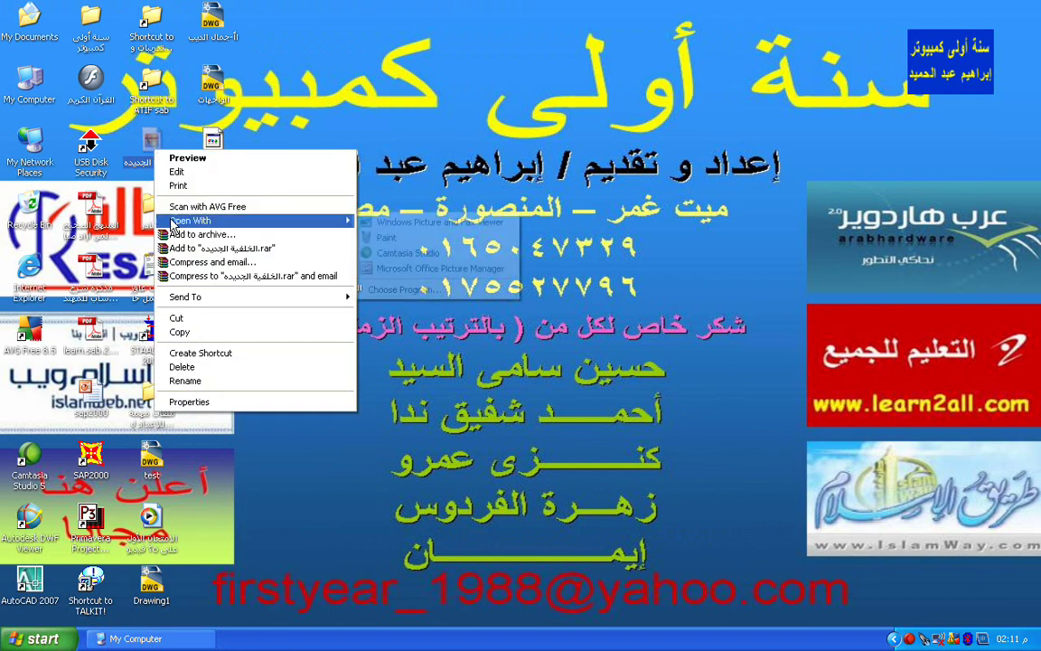